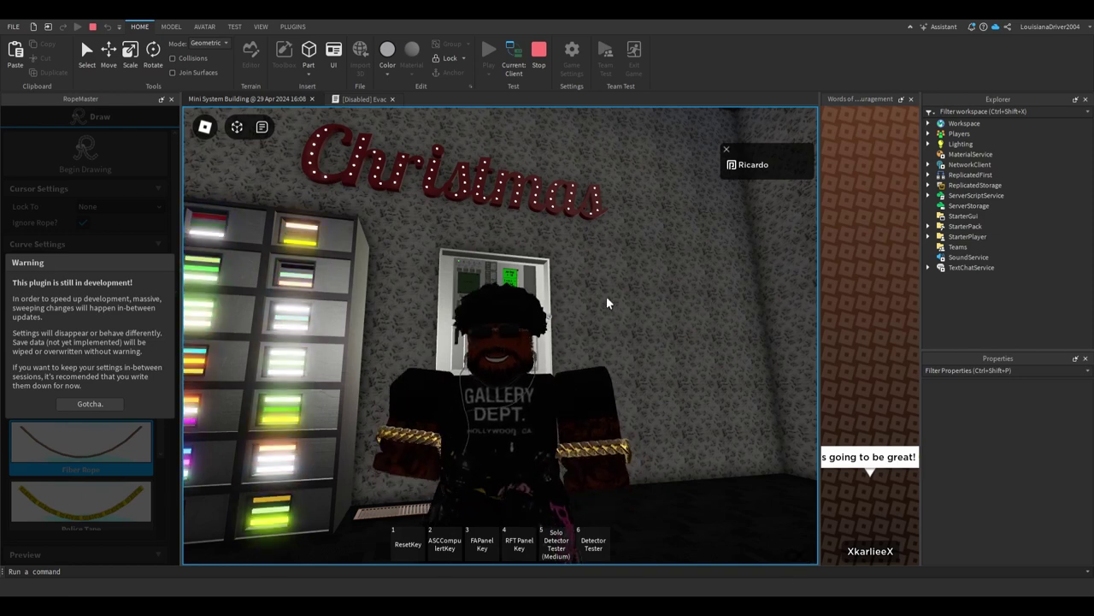
Turn the avatar among the light lockers, fire panel and washers, stepping closer to the panel.
key("Right")
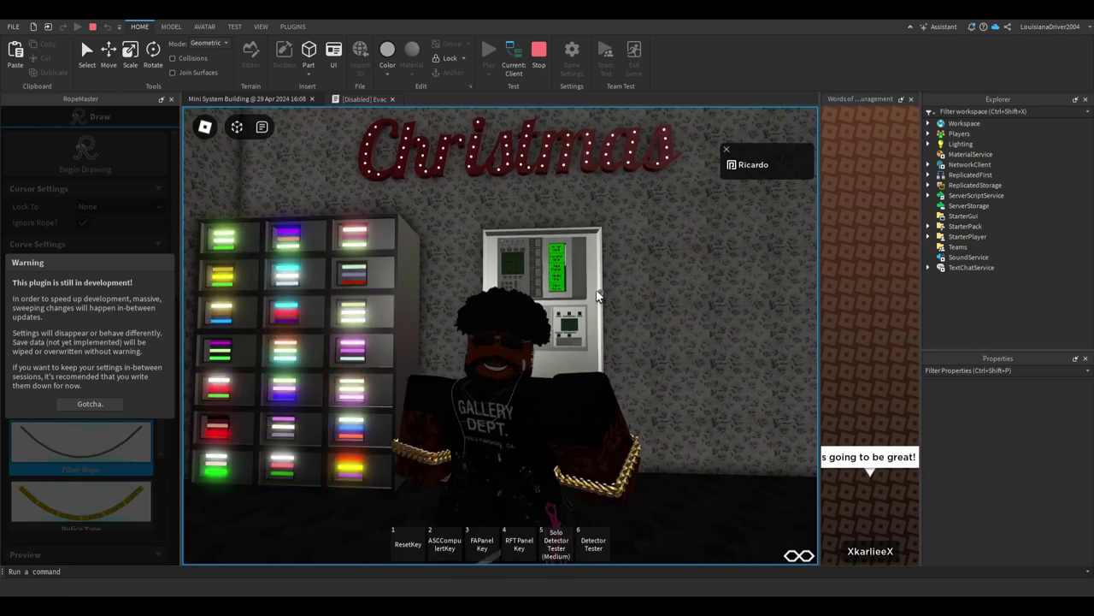
key("Left")
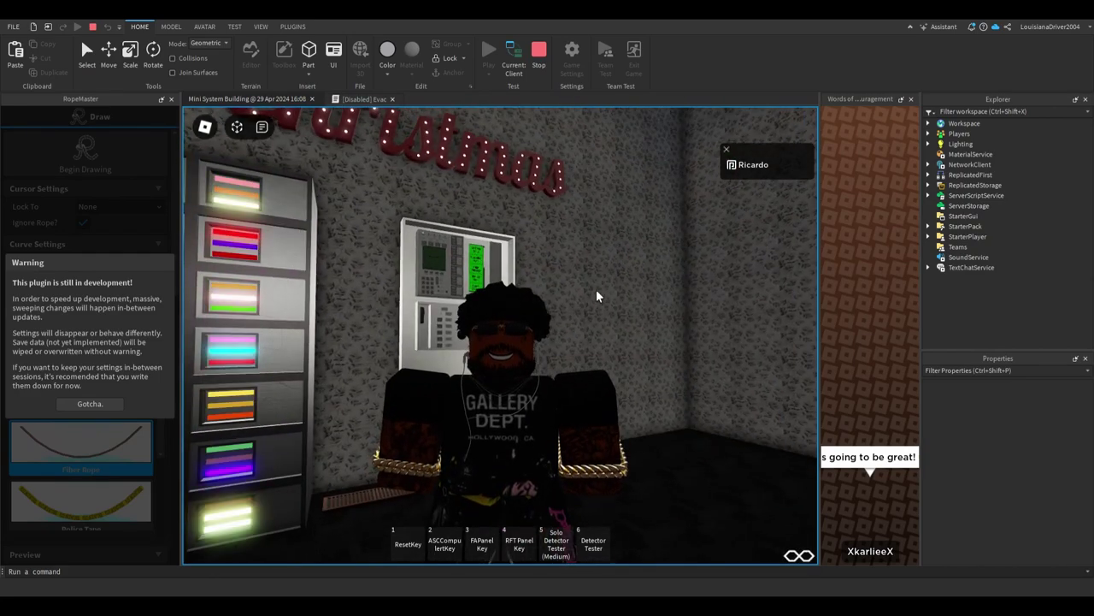
key("Left")
key("Right")
key("Left")
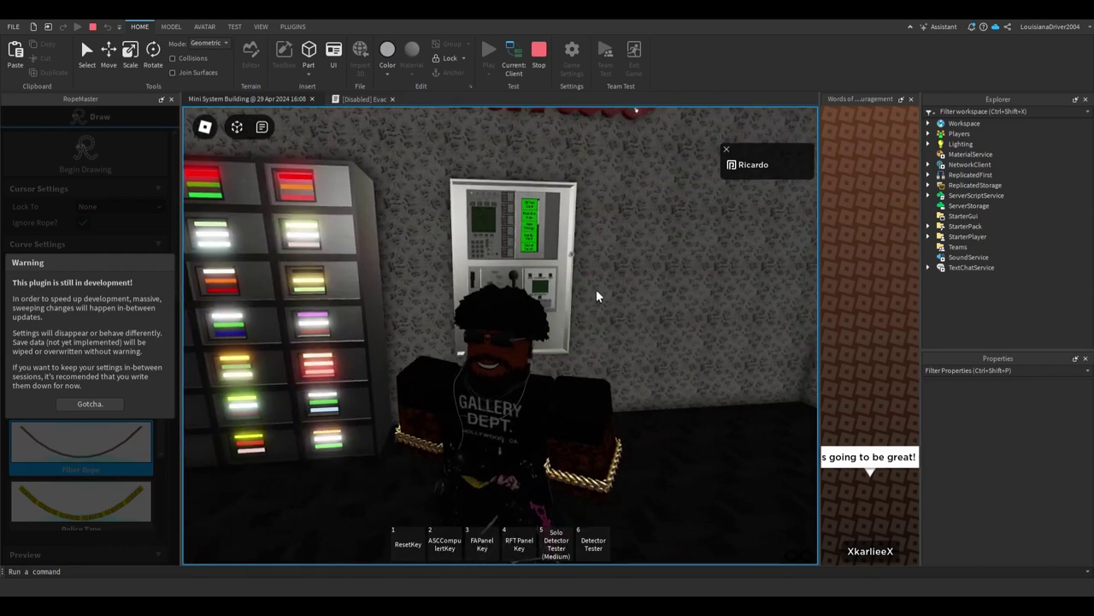
key("Right")
key("Left")
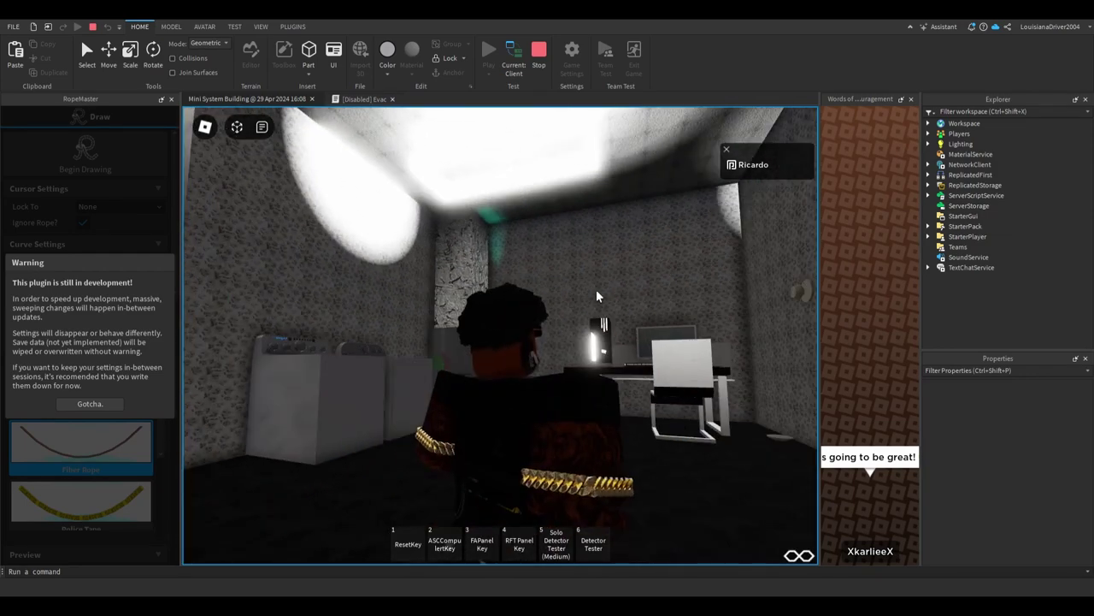
key("s")
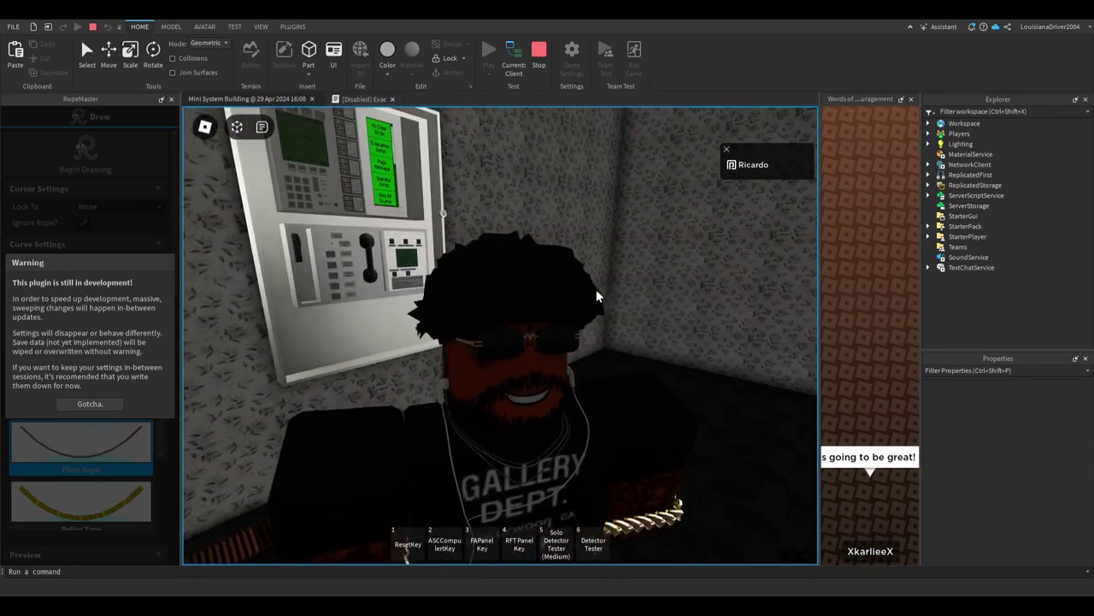
key("Right")
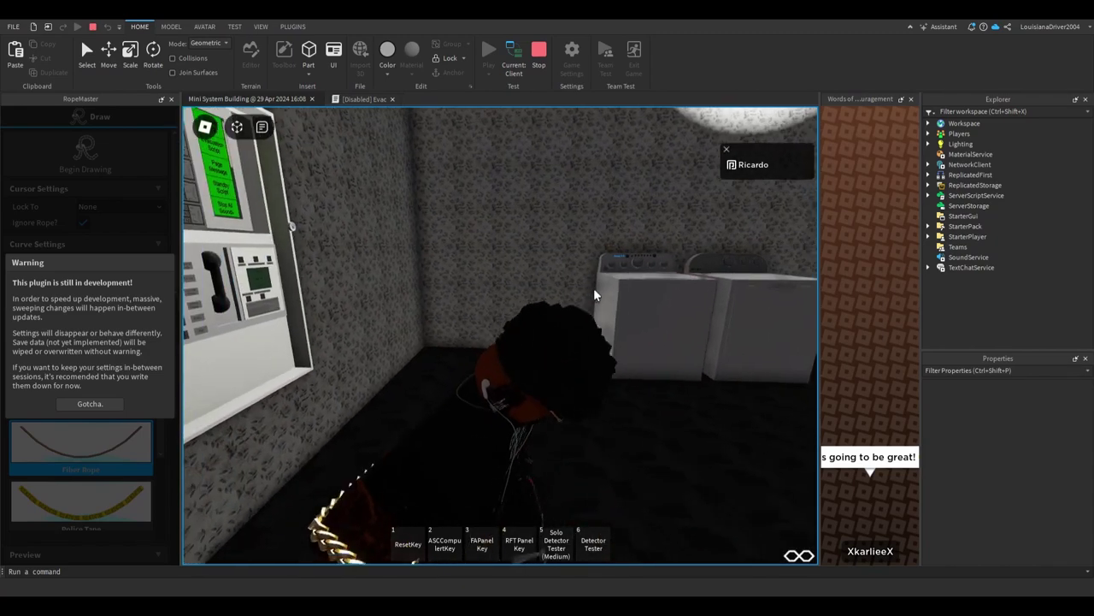
Walk elsewhere, circle the view past the panel and lockers, then face the red-and-green lit room.
key("w")
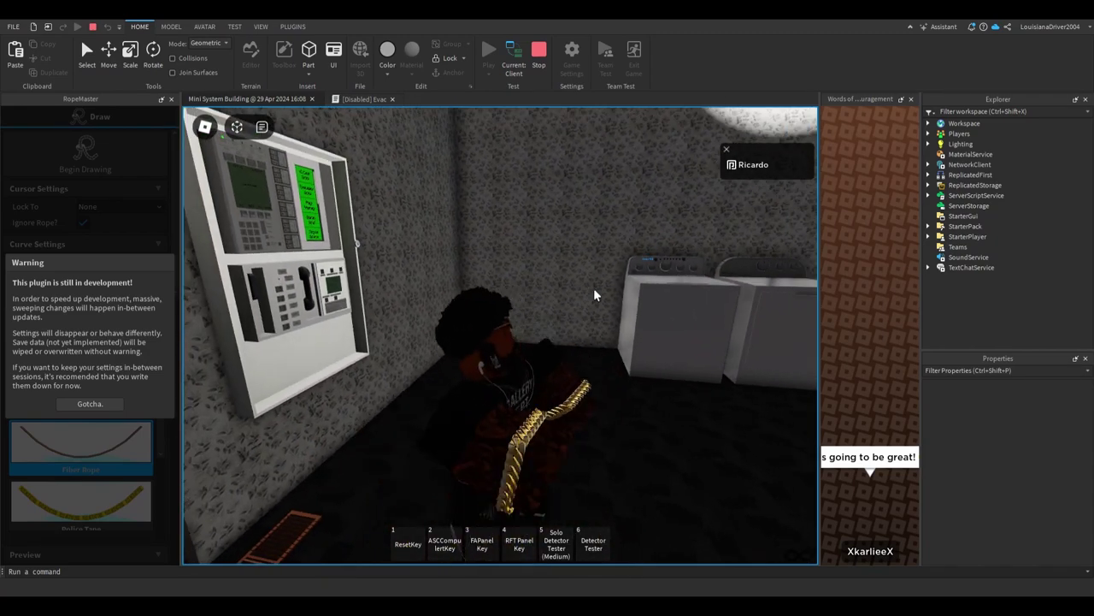
key("s")
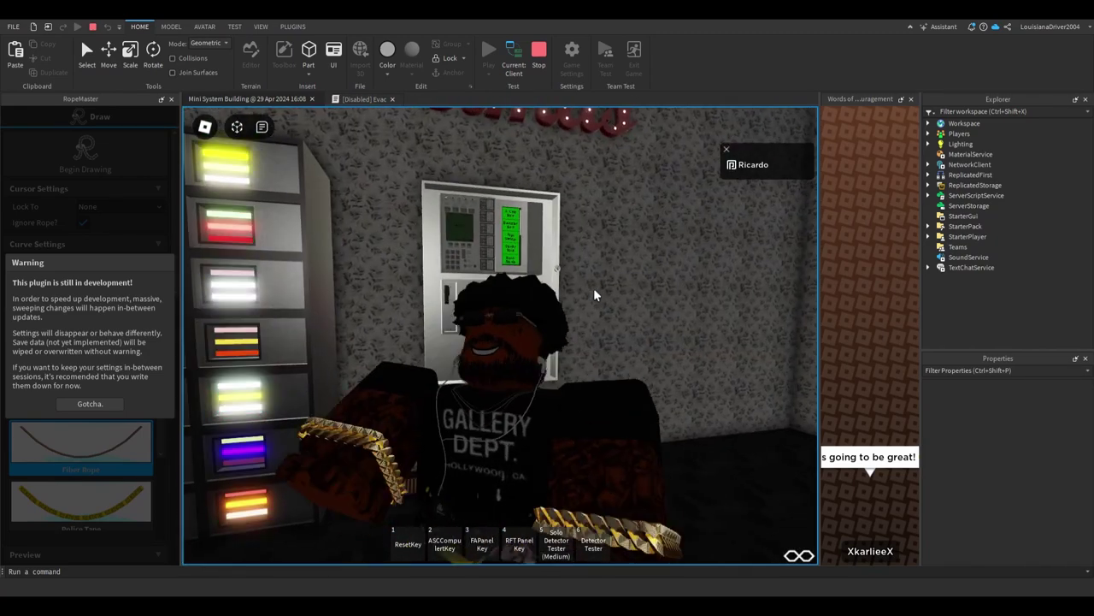
key("Left")
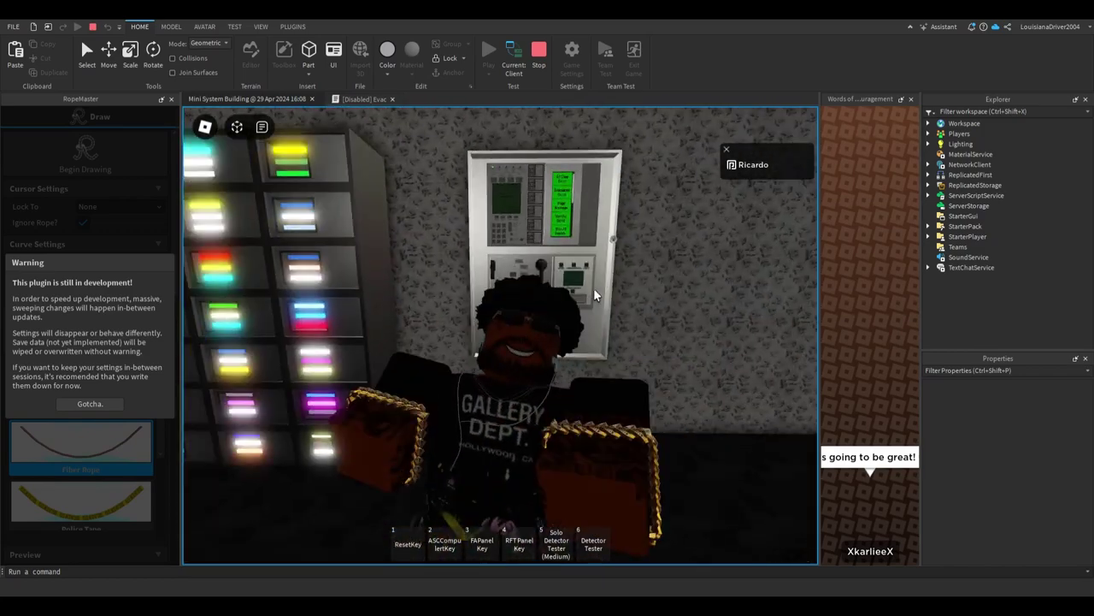
key("Right")
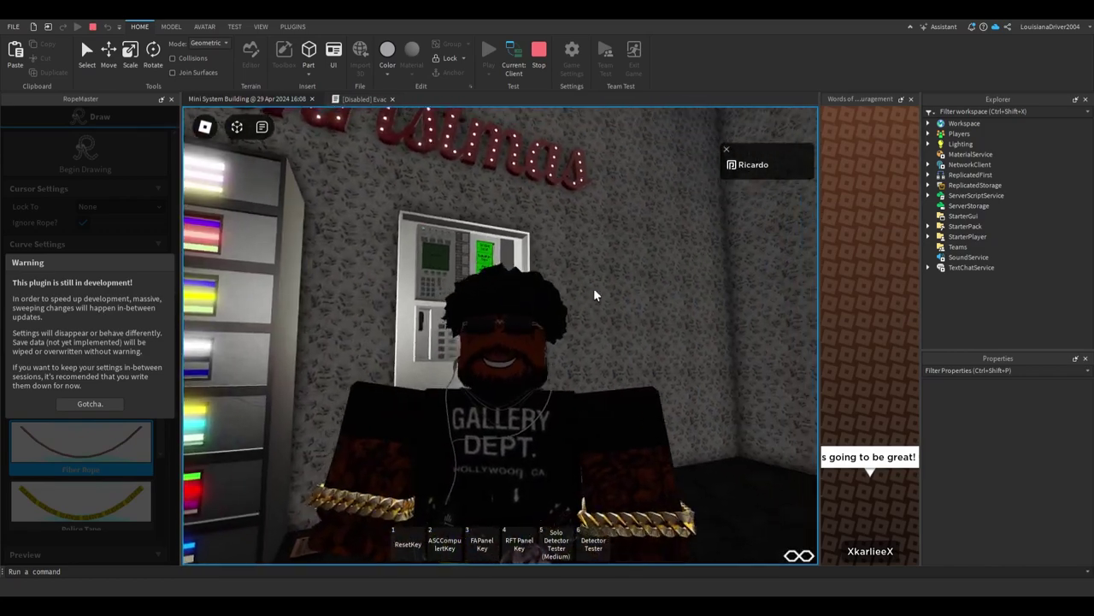
key("Left")
key("Right")
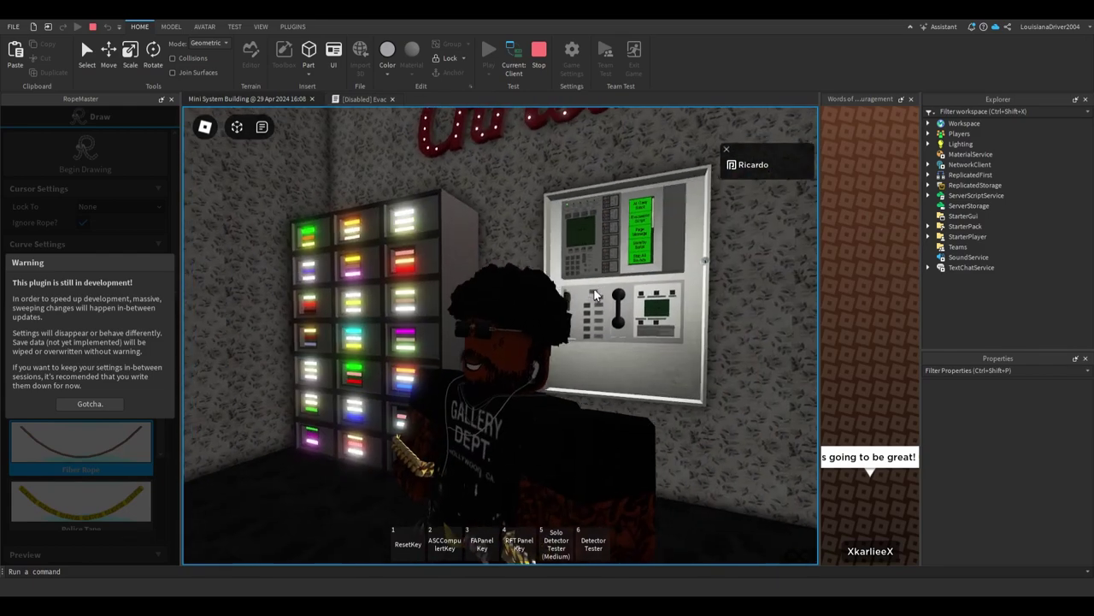
key("Left")
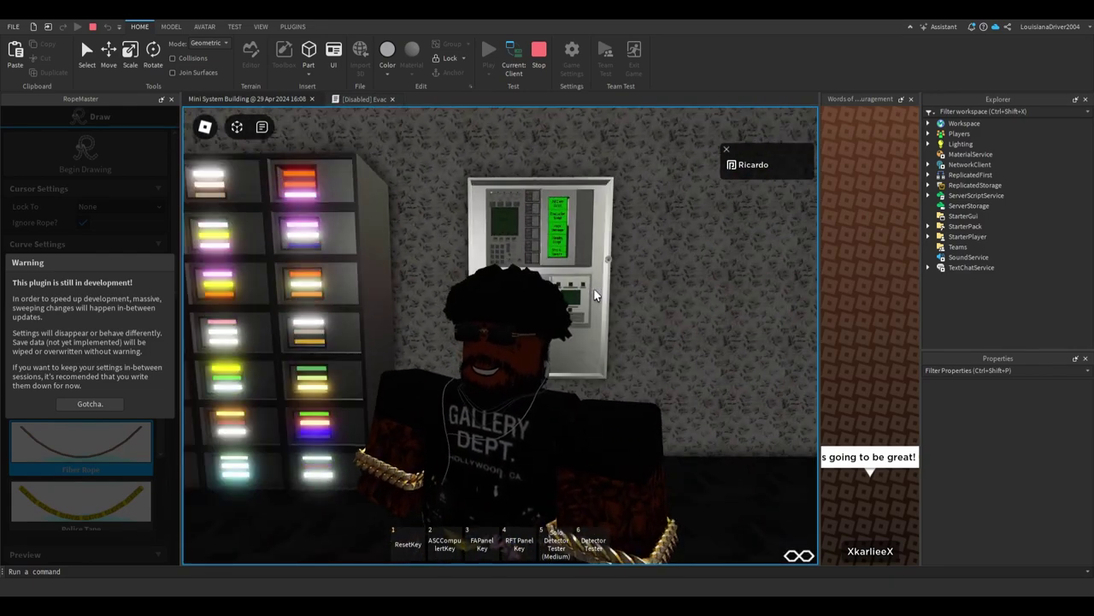
key("Left")
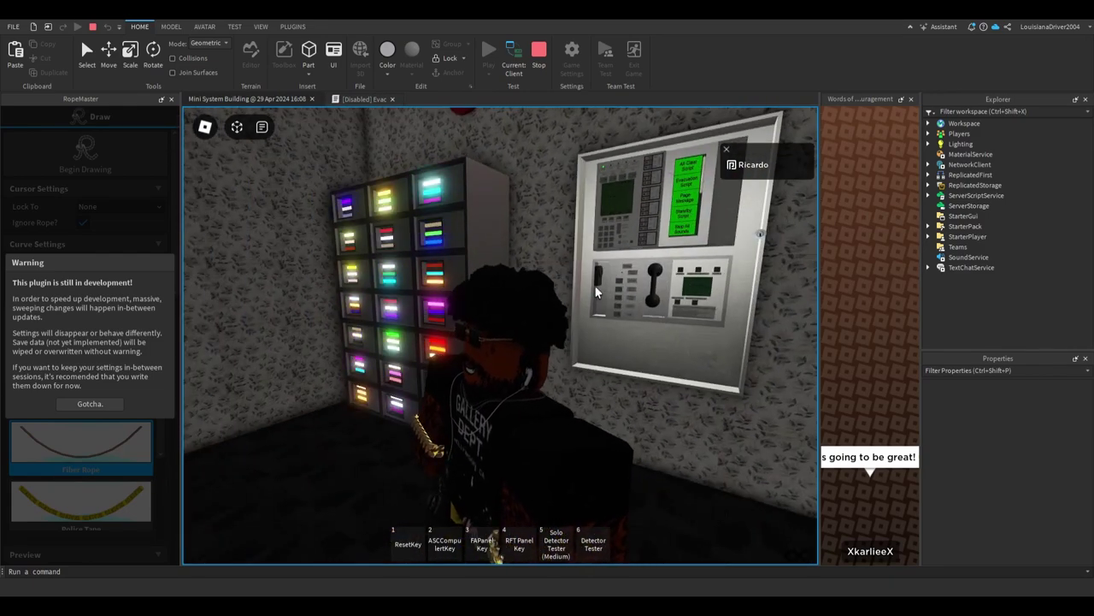
key("Left")
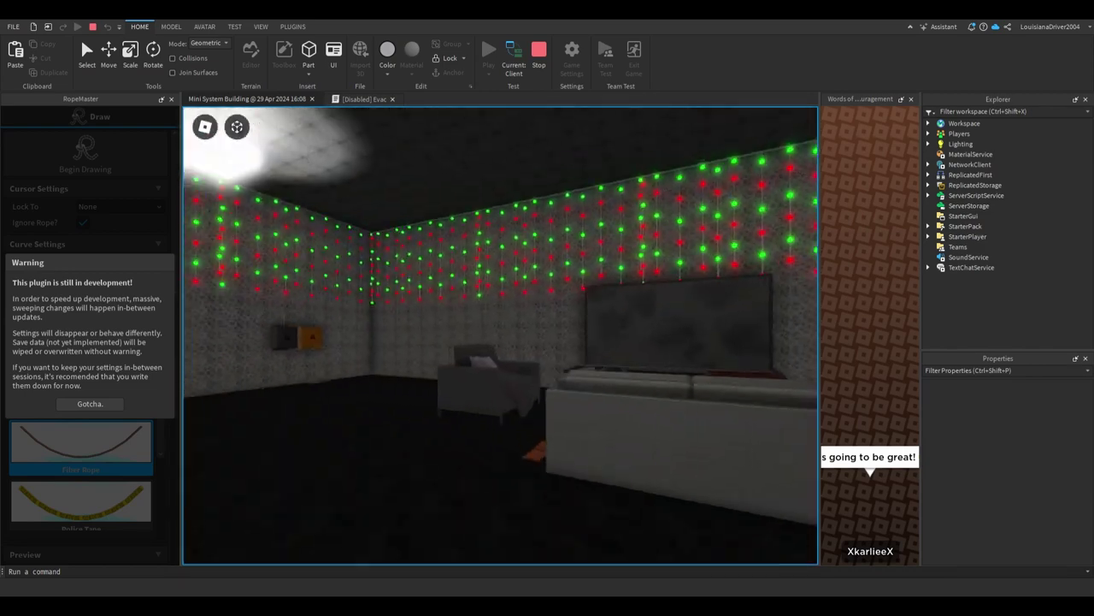
Move past the lit Christmas tree to the doorway wall and pan across to the fire extinguisher.
key("Left")
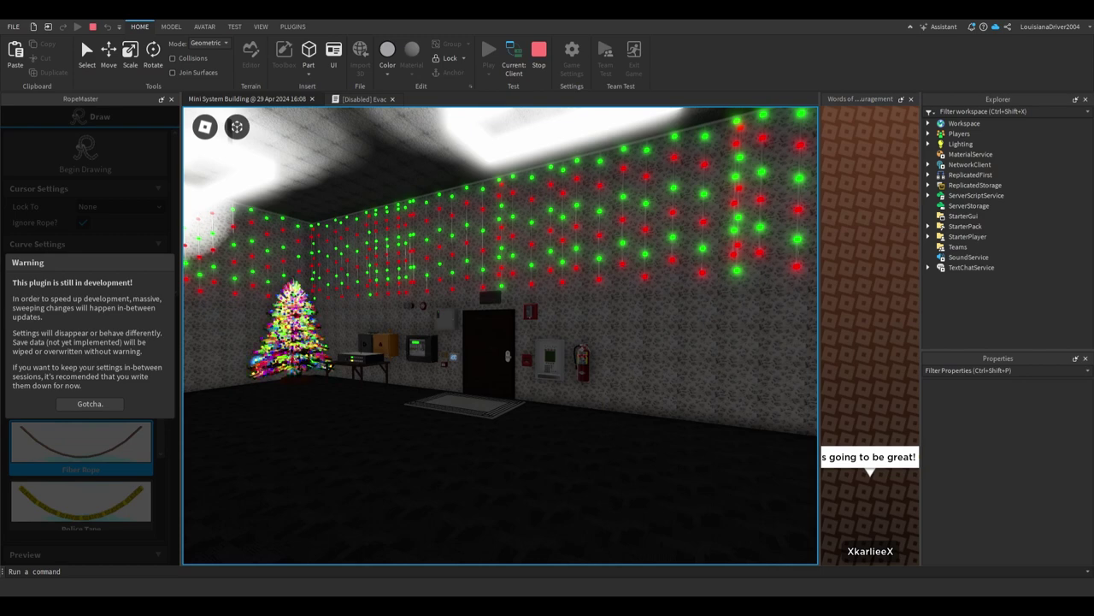
key("Up")
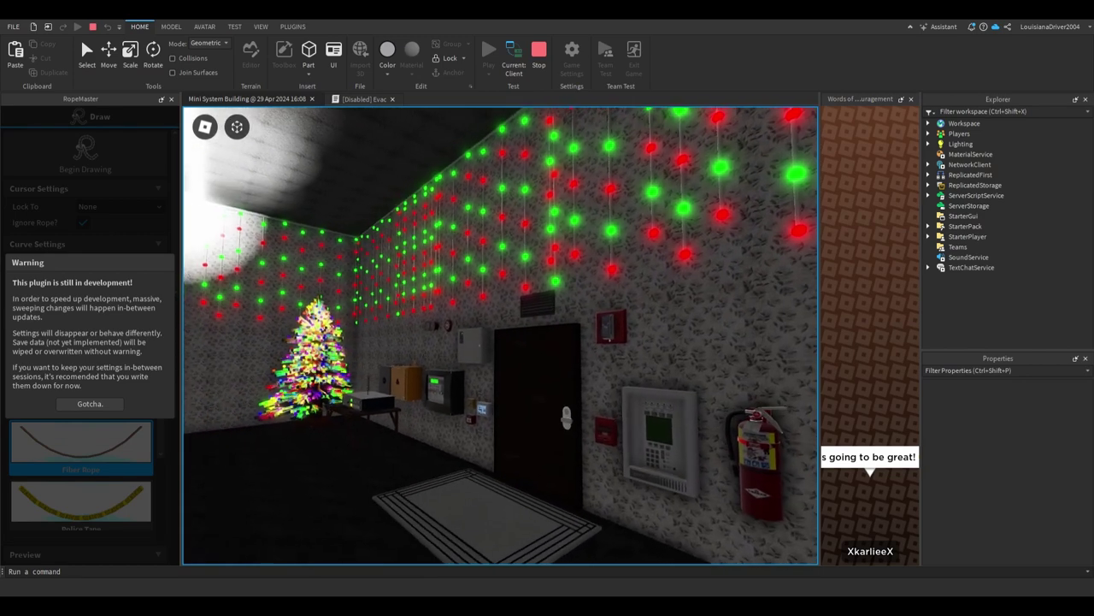
key("Left")
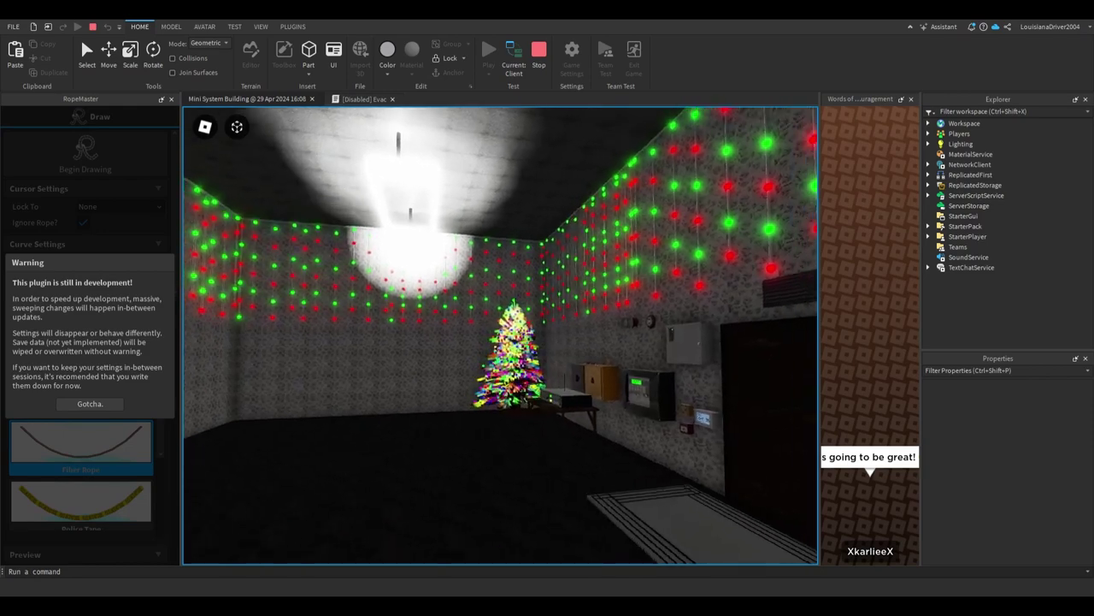
key("Right")
key("Right")
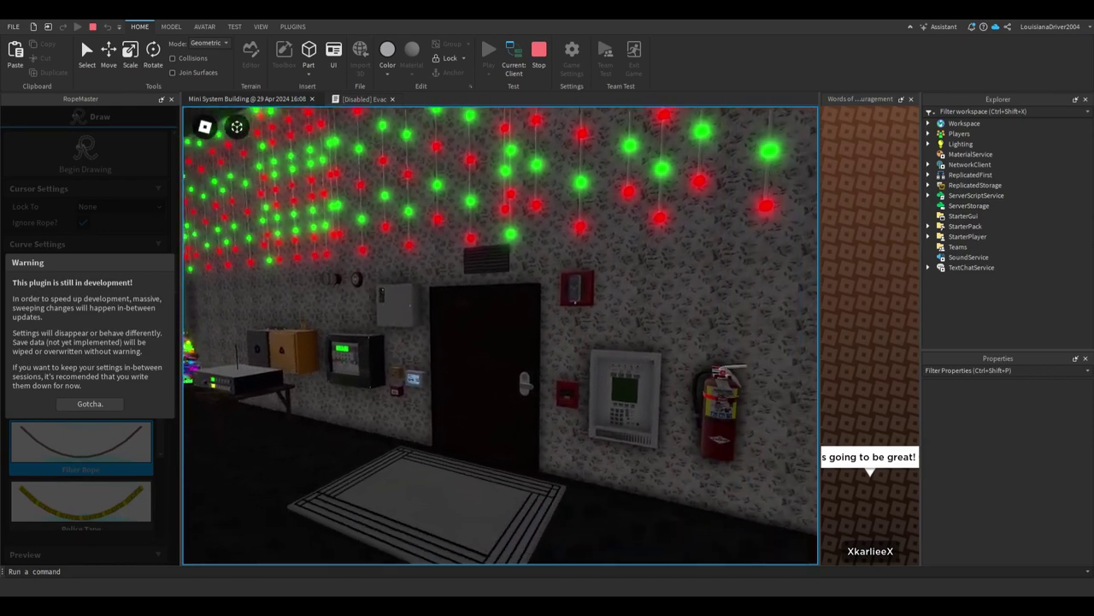
key("Up")
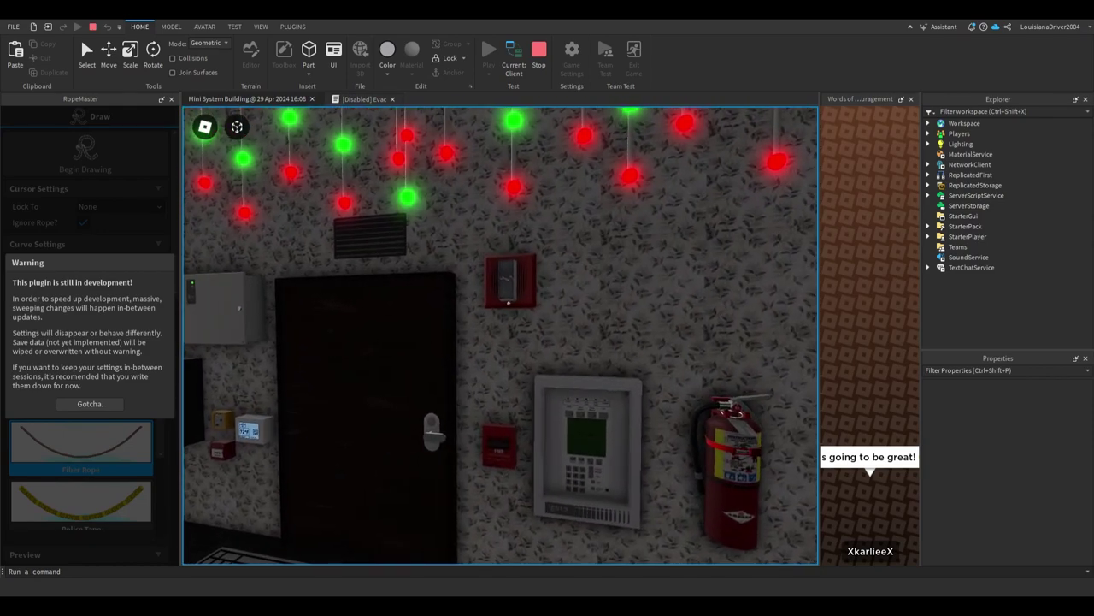
key("Left")
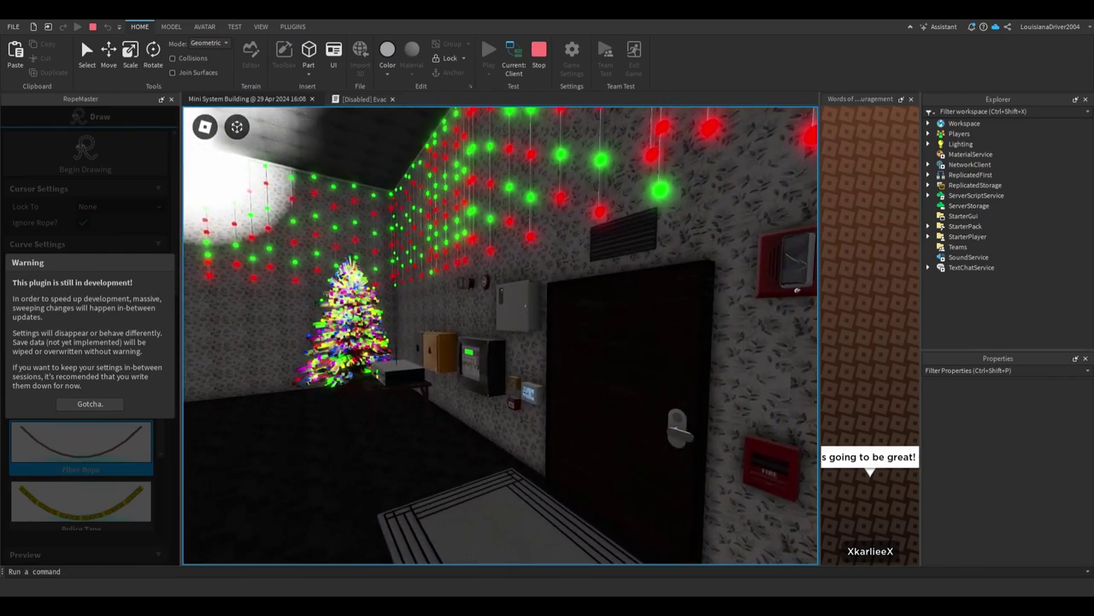
key("d")
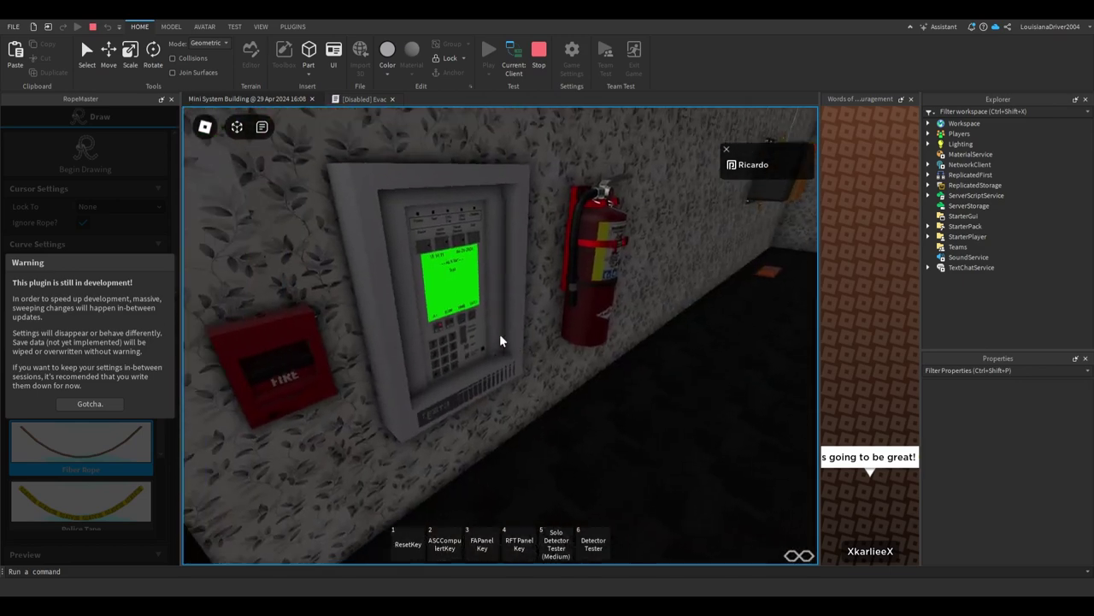
Bring up the close-up interface of the fire alarm panel.
left_click(500, 334)
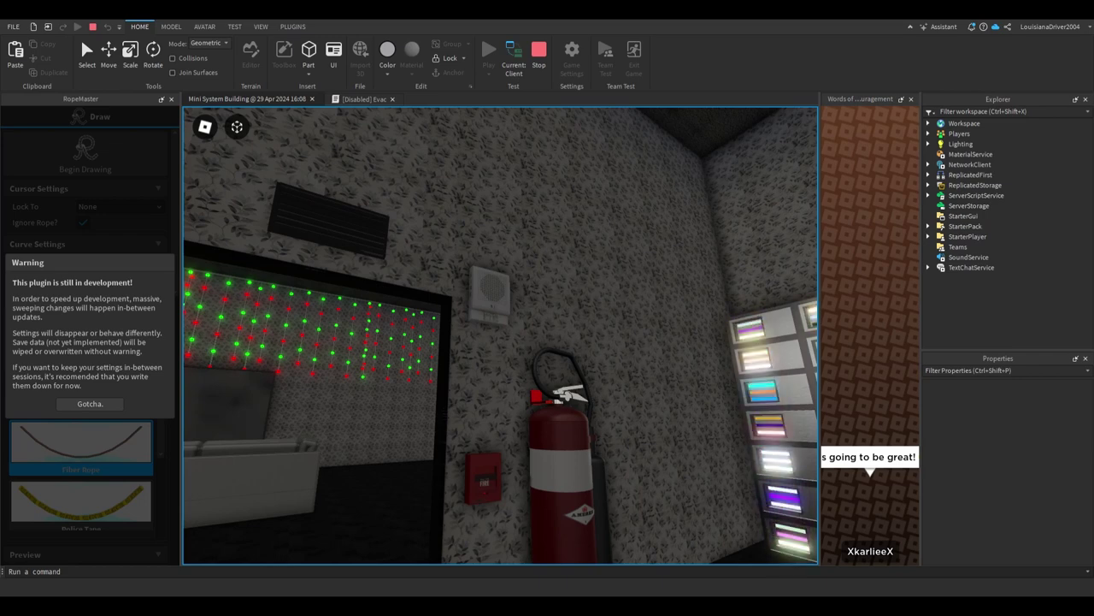
Turn toward the Christmas sign corner and pull back to show the lockers and phone panel.
key("Right")
key("s")
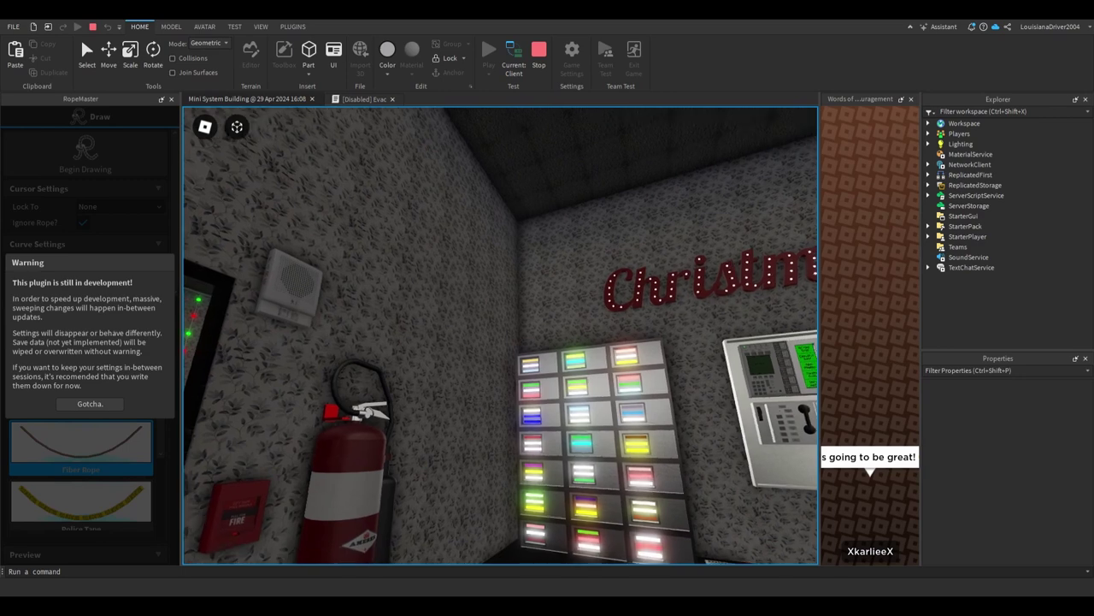